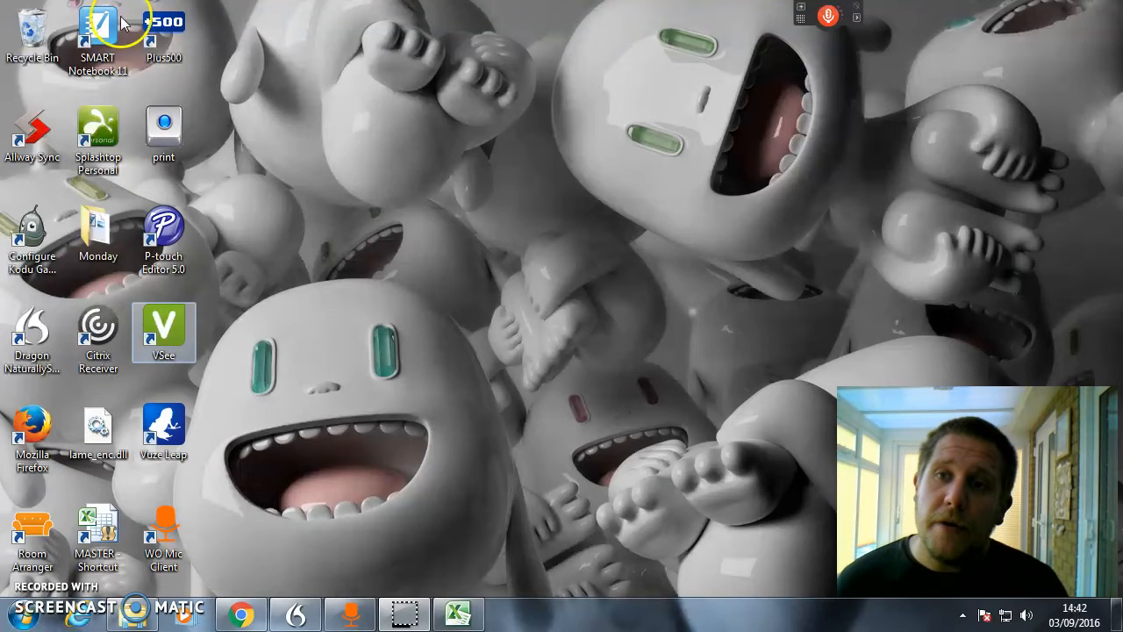
Switch to the Database workbook in Excel and turn on Dragon's dictation microphone.
mouse_move(855, 24)
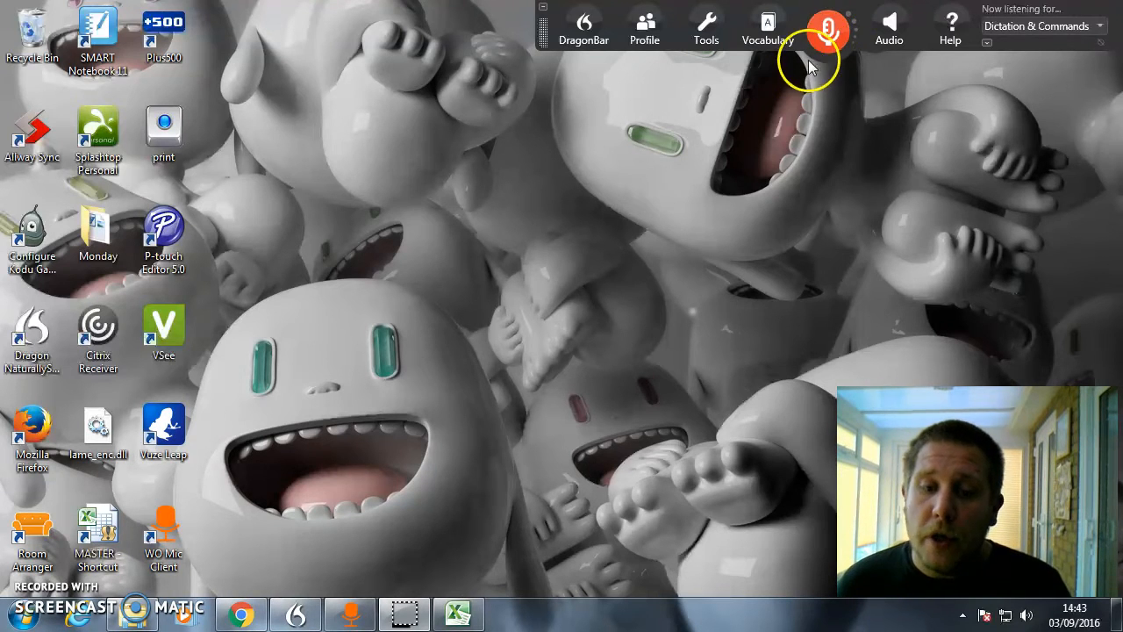
left_click(458, 614)
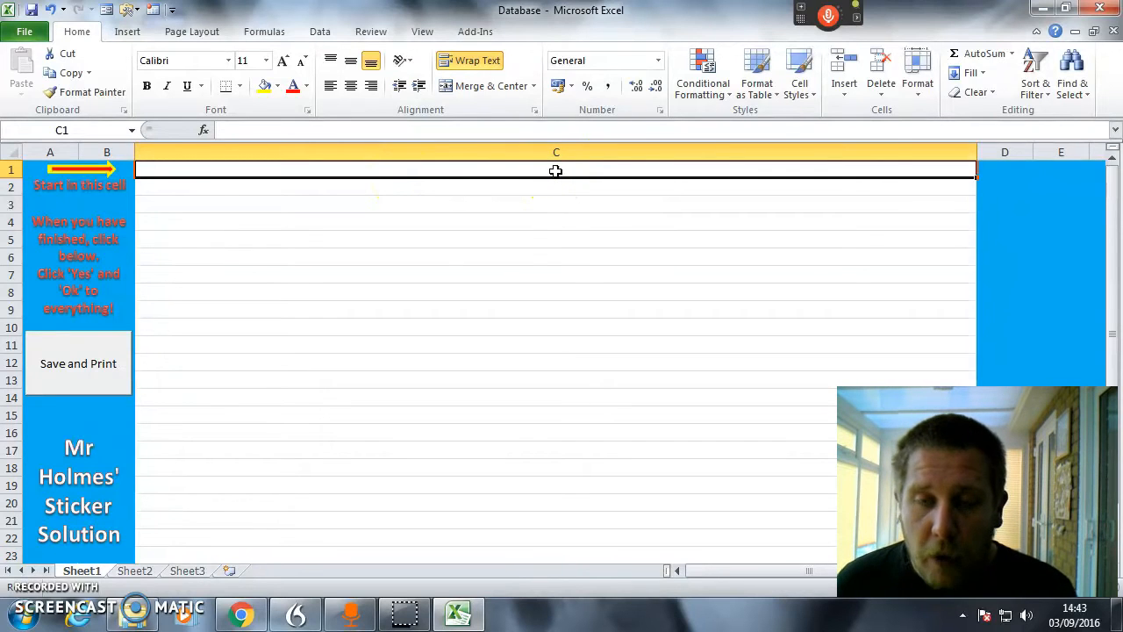
left_click(821, 32)
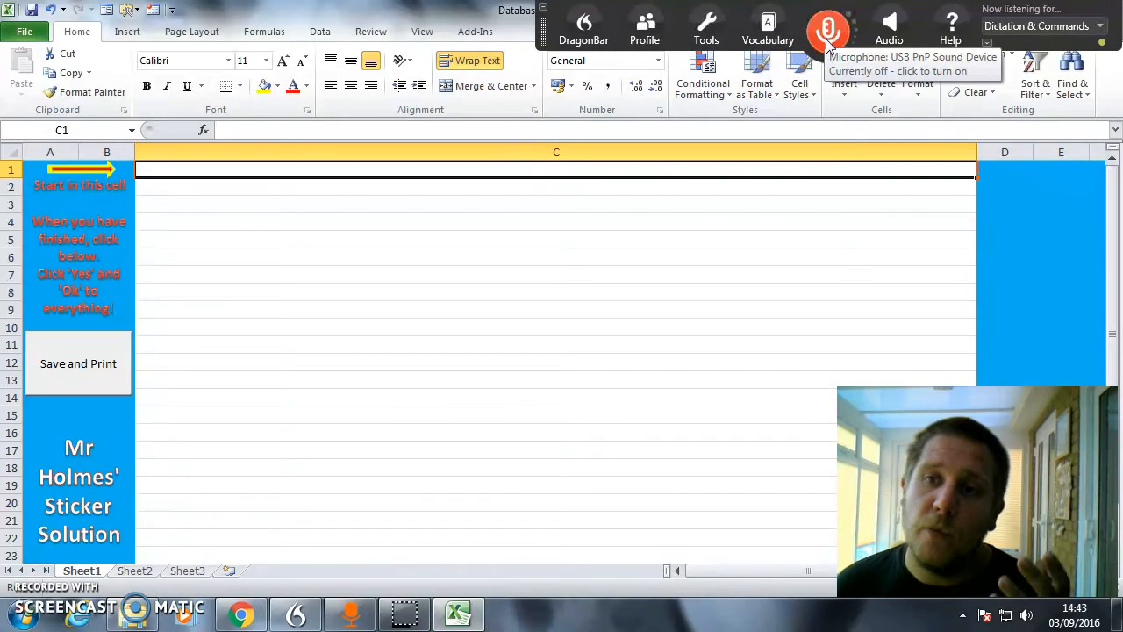
left_click(812, 43)
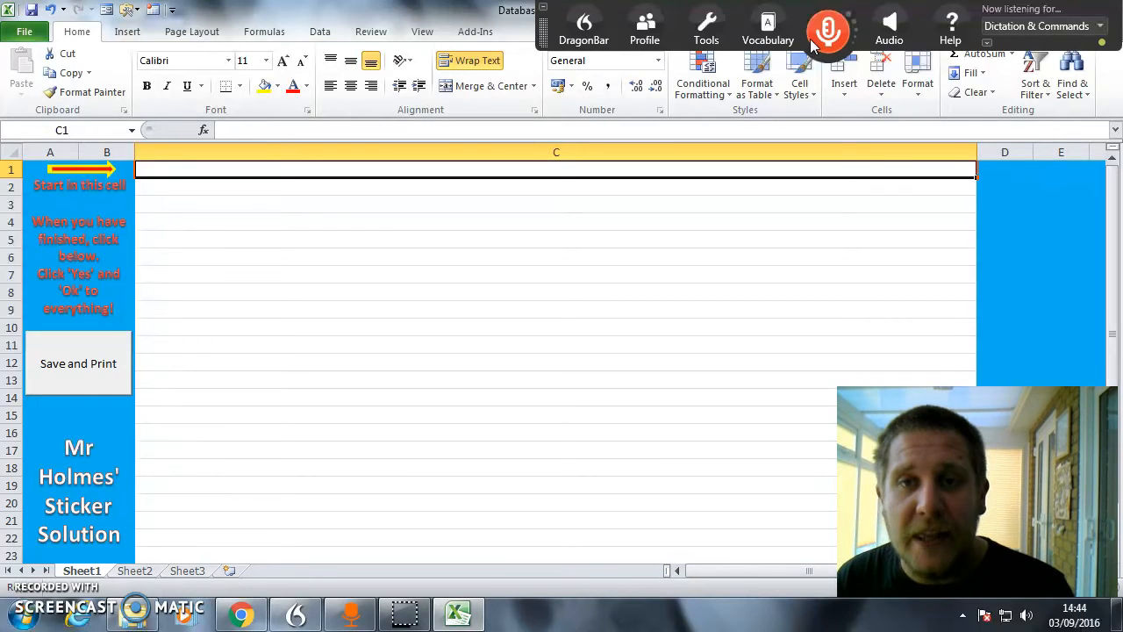
left_click(822, 34)
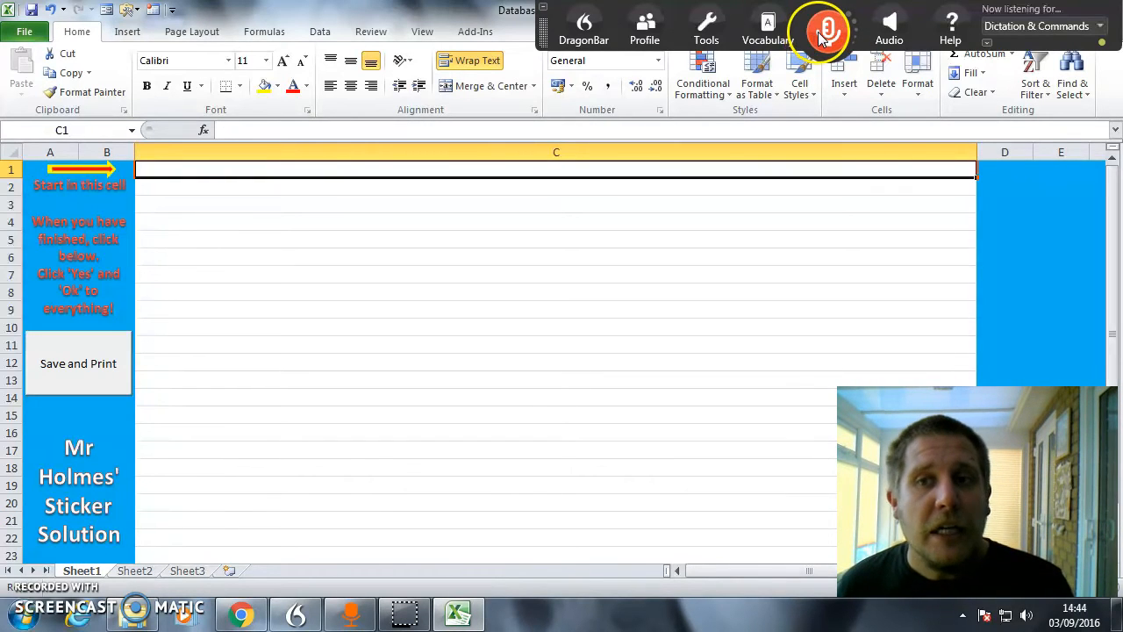
Dictate into C1 "Well done today, you've tried really hard with this piece of work! I'm really impressed by your use of adjectives.".
left_click(342, 168)
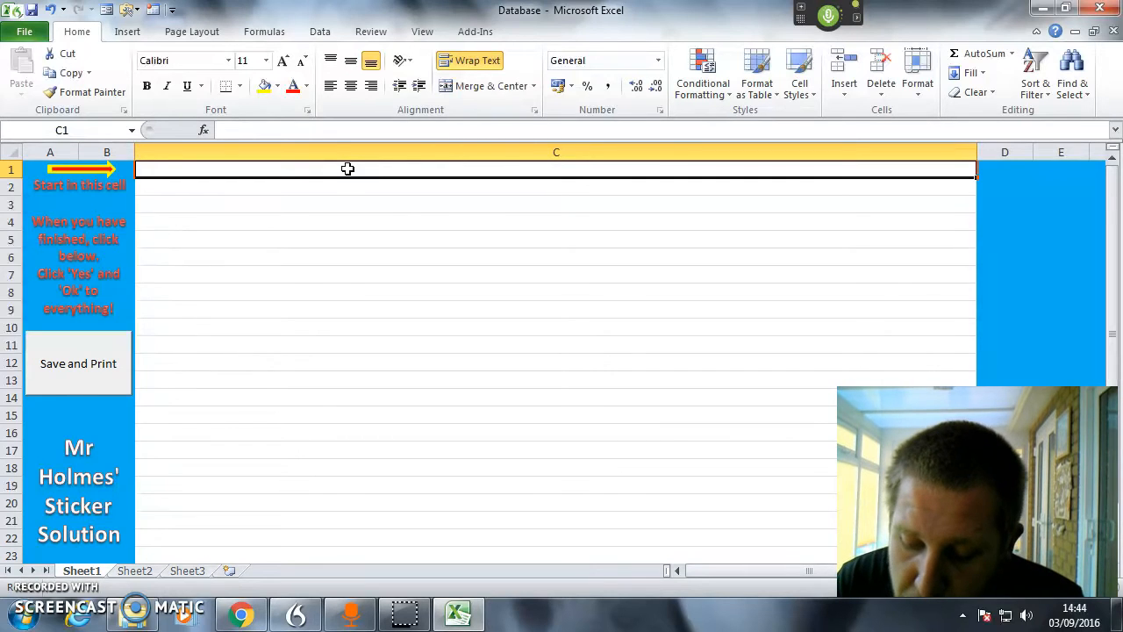
type("Well done today,")
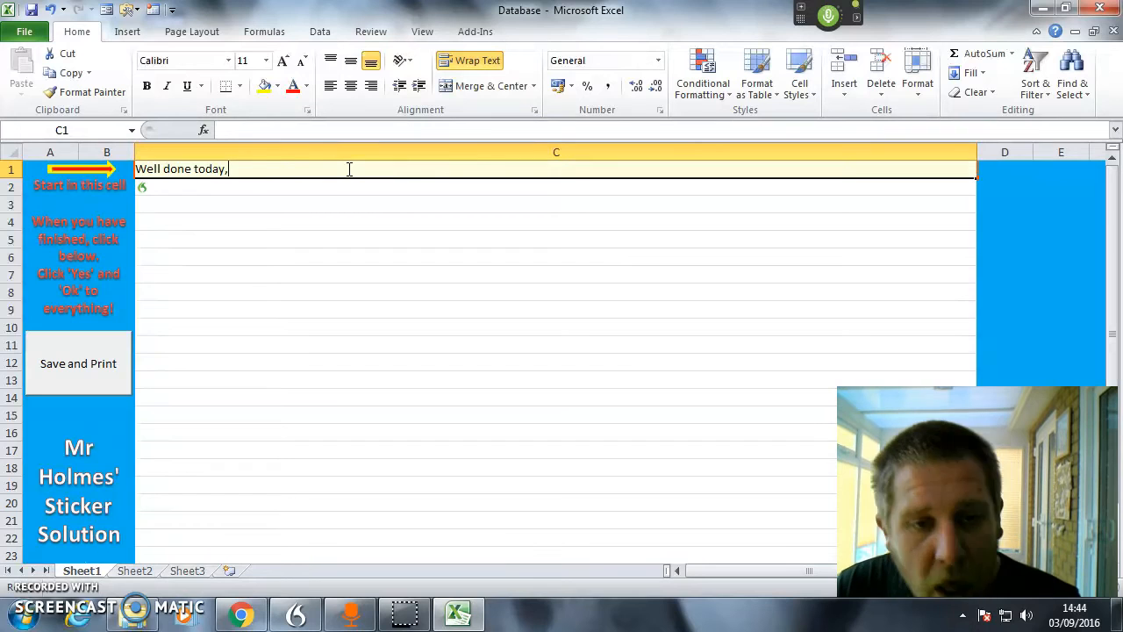
type(" you've tried really hard with this piece of work!")
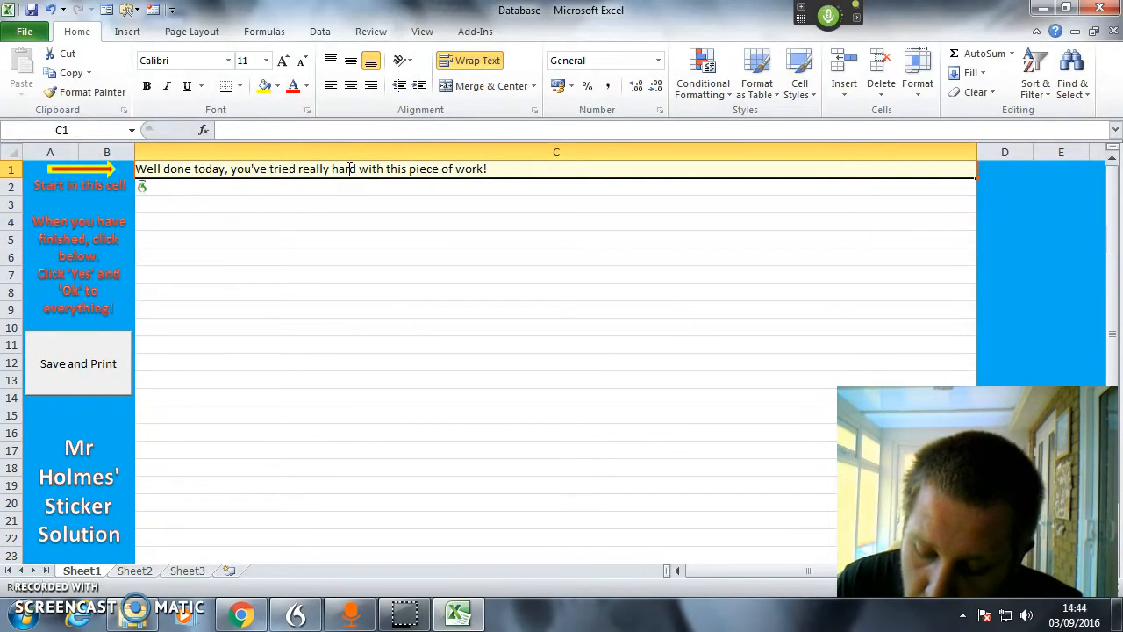
type(" I'm really impressed by your use of adjectives.")
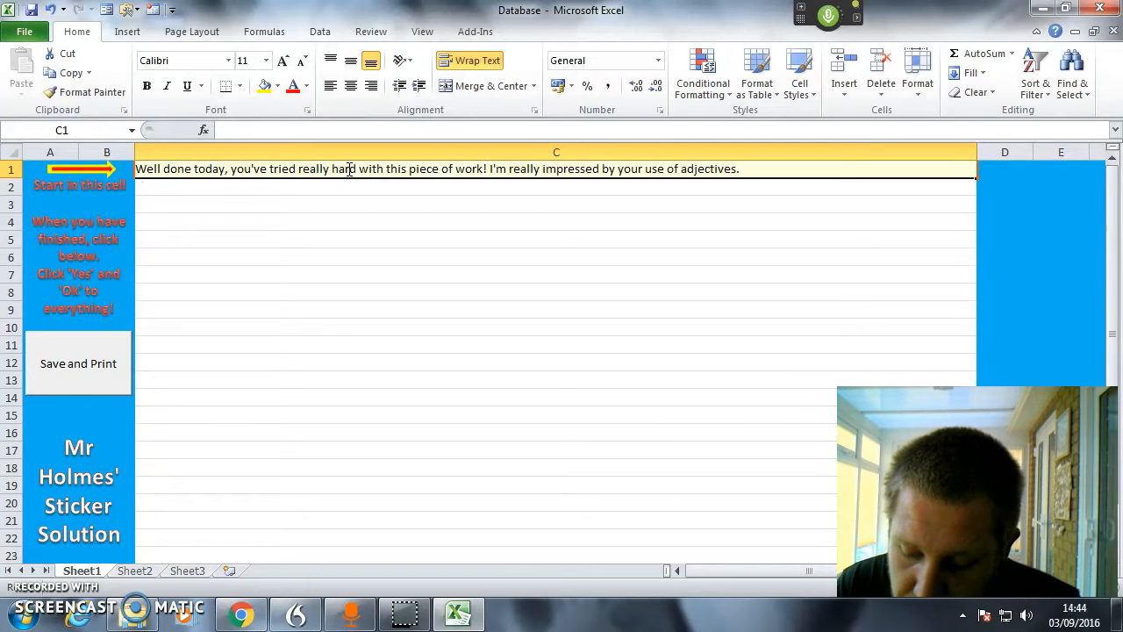
Add the second line "How could you expand this sentence further?" to C1, switch the microphone off and complete the cell entry.
key("alt+Return")
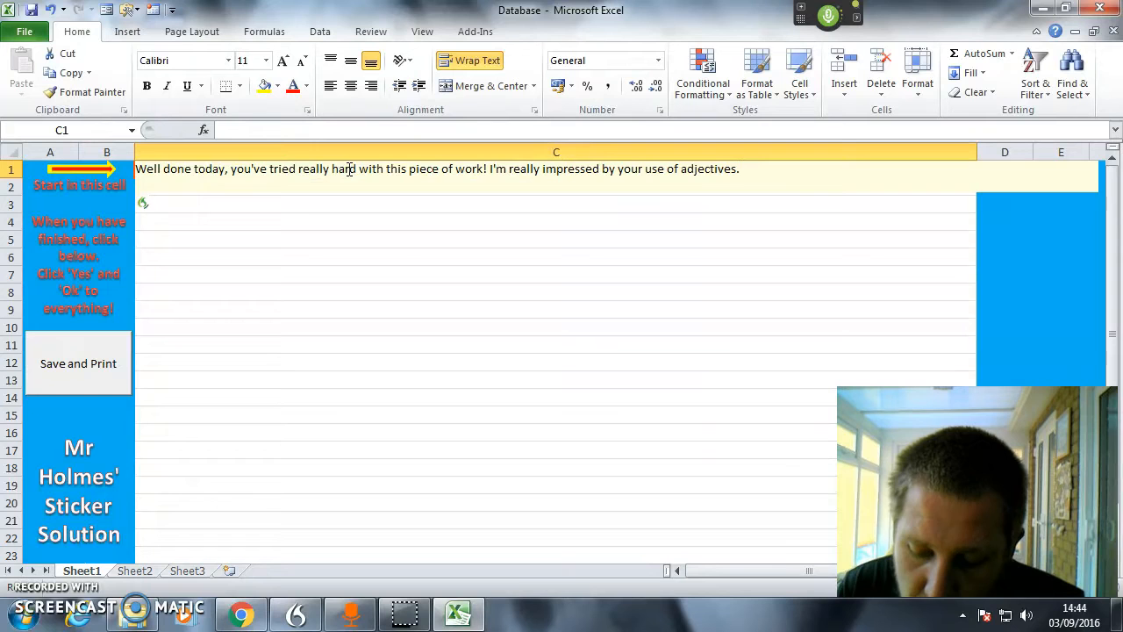
type("How could you expand this sentence further?")
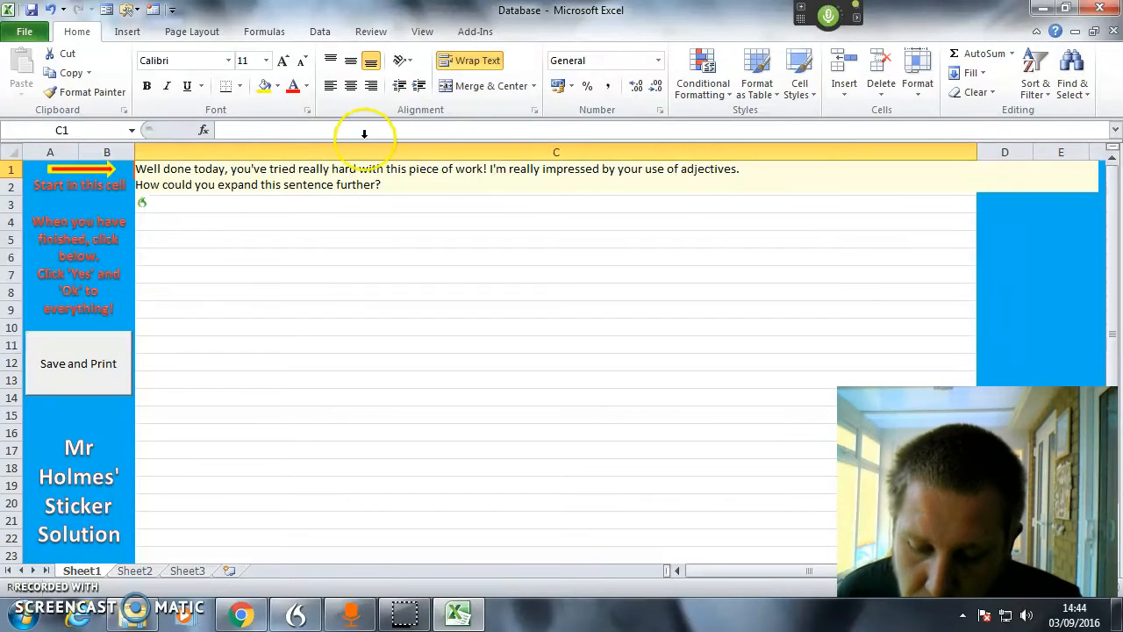
left_click(828, 26)
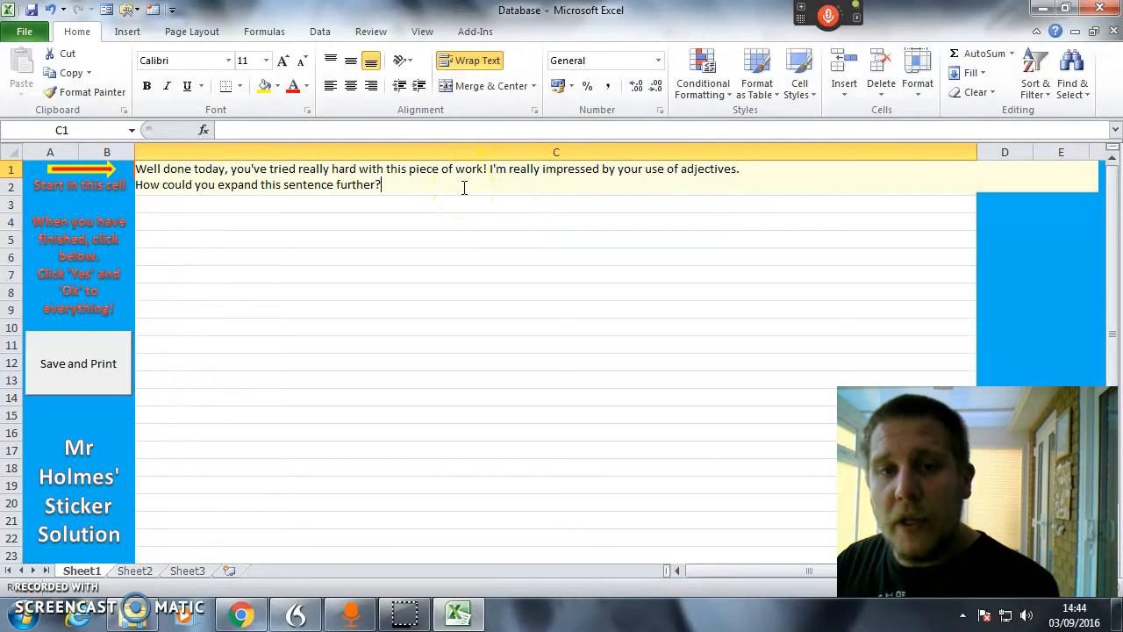
key("Return")
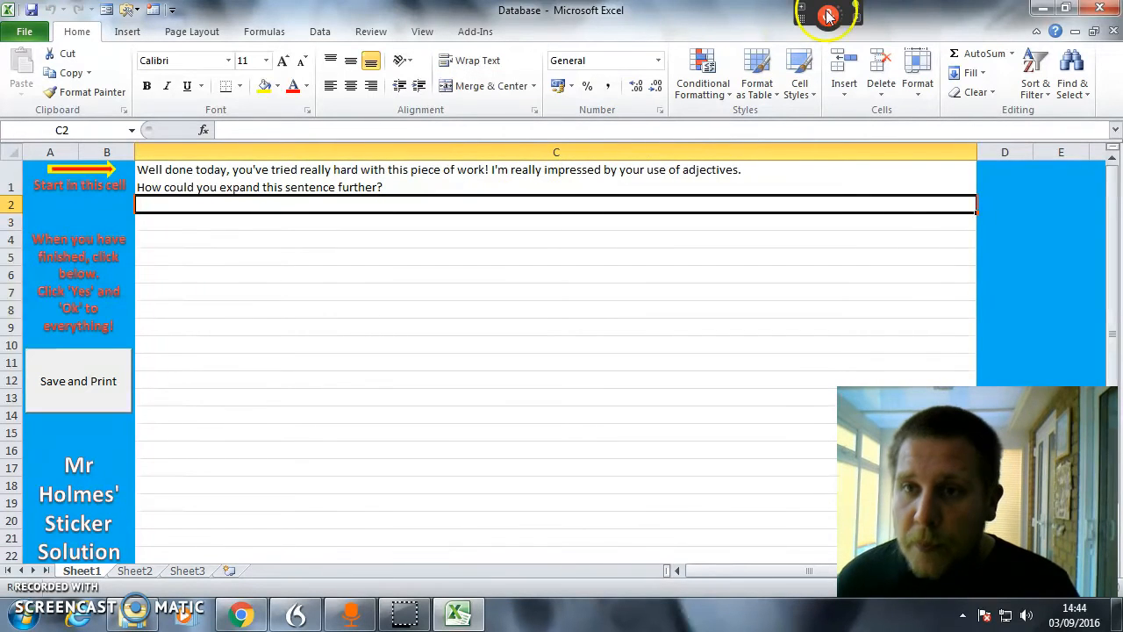
Dictate into C2 "I'm glad that you made a good start with this piece of writing although I would have hoped for a lot more in one session.".
mouse_move(829, 26)
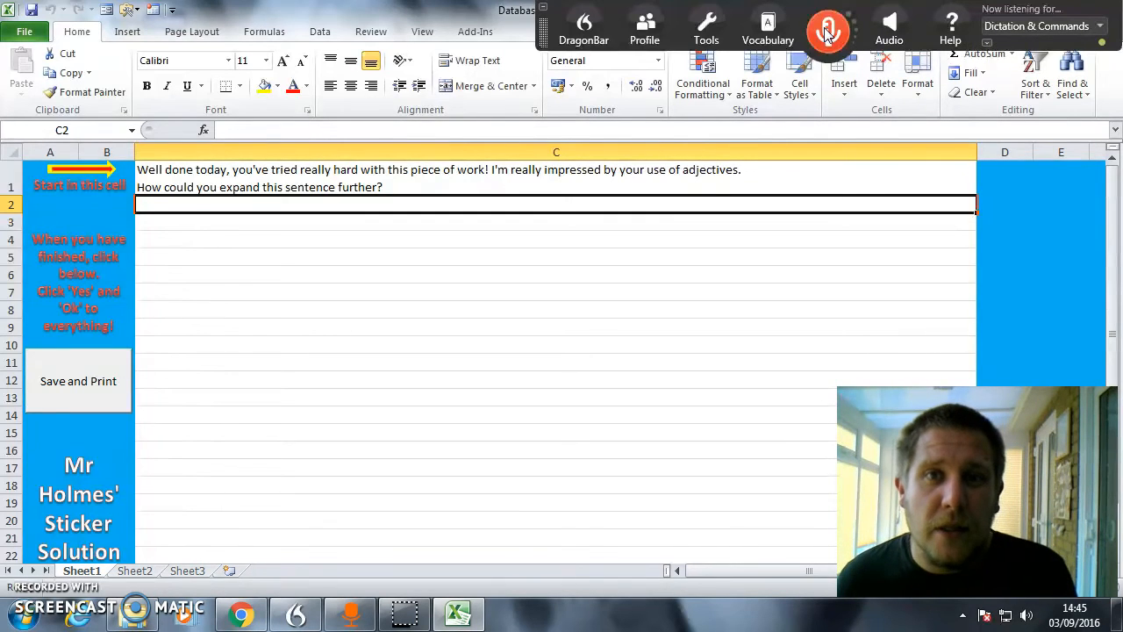
left_click(826, 32)
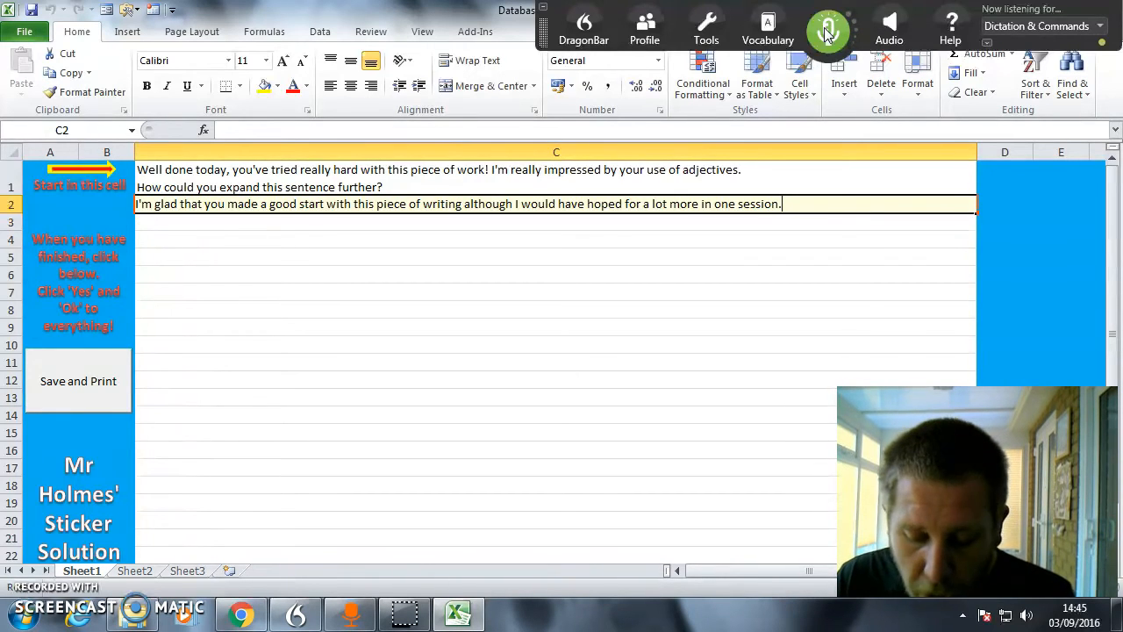
Add the second line "What challenges did you face in this lesson?" to C2, switch the microphone off and complete the cell entry.
key("alt+Return")
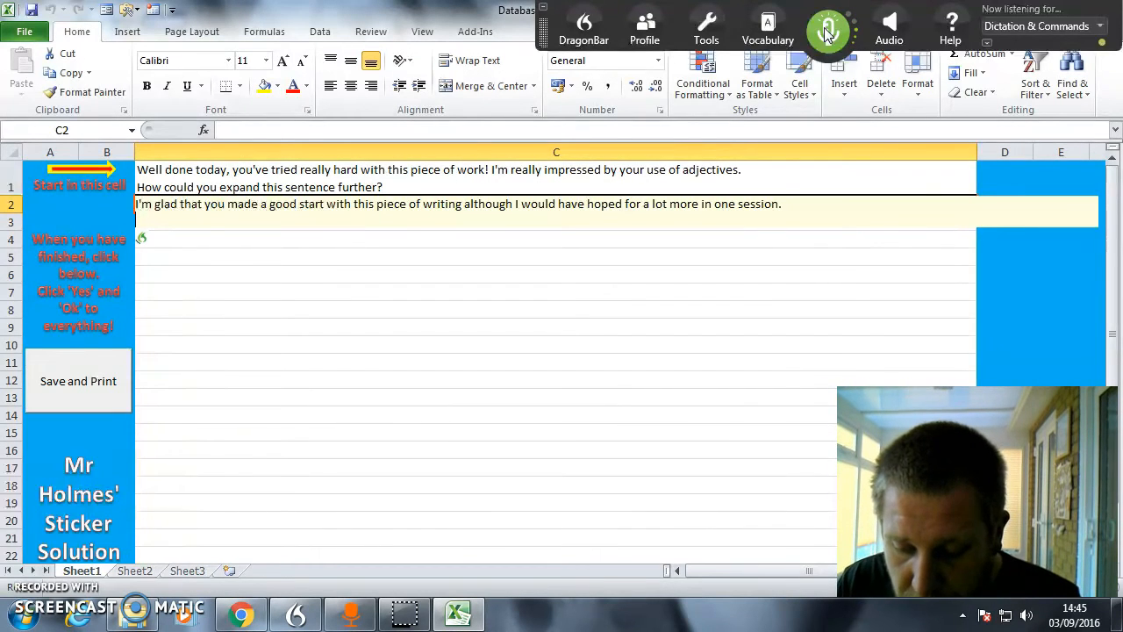
type("What challenges did you face in this lesson?")
left_click(828, 33)
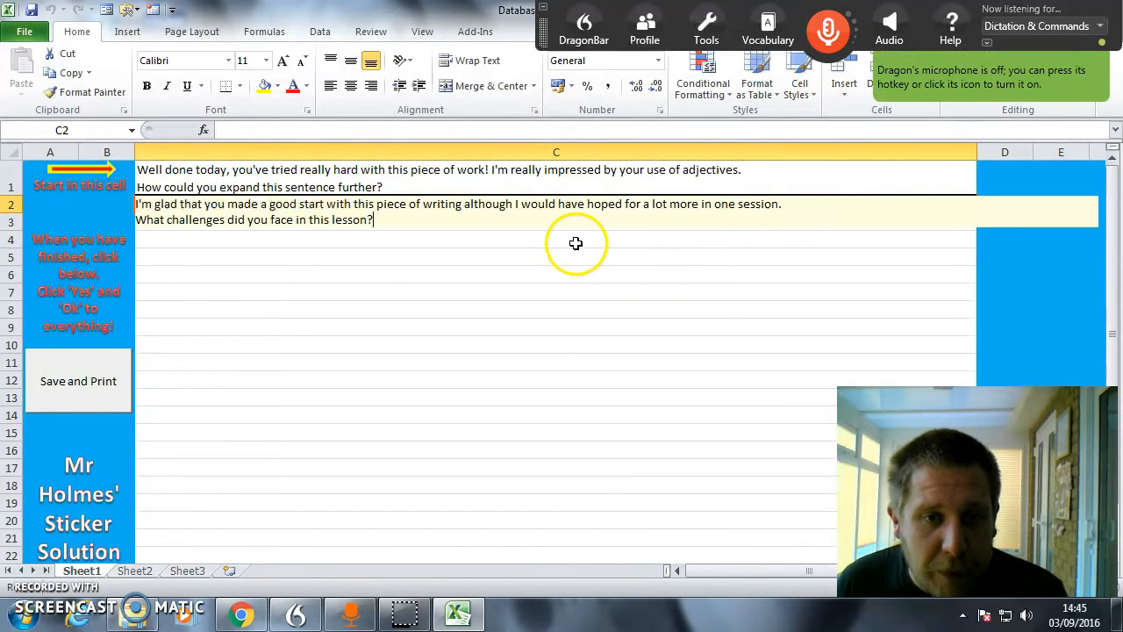
left_click(539, 239)
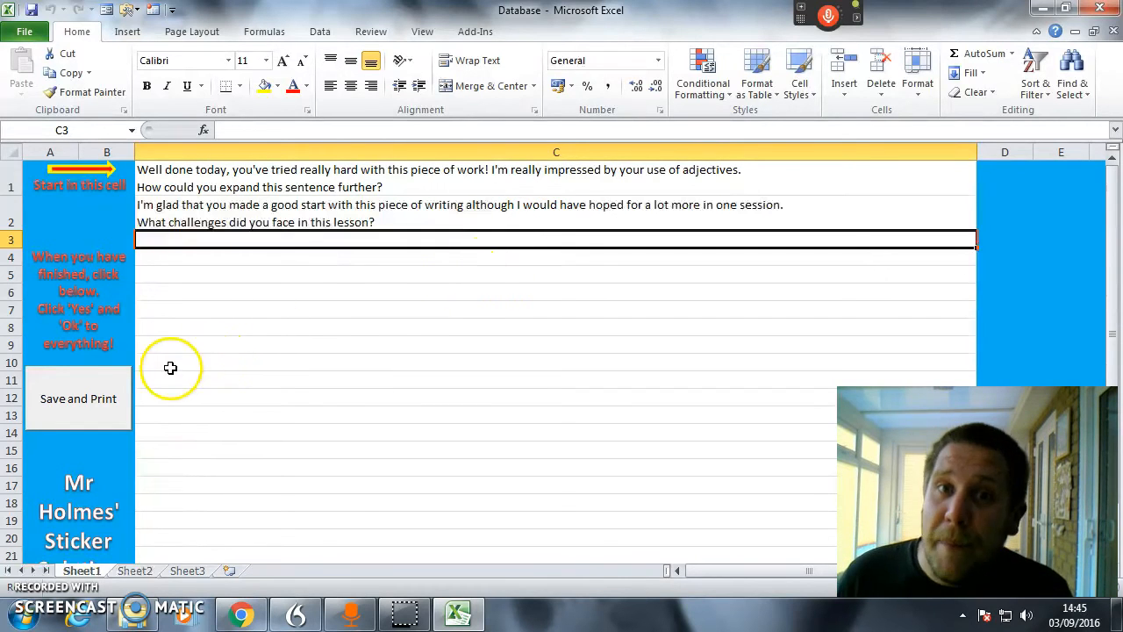
Run the sheet's save-and-print macro, replacing the existing Database.xlsx and opening Marking.lbx in P-touch Editor.
left_click(103, 404)
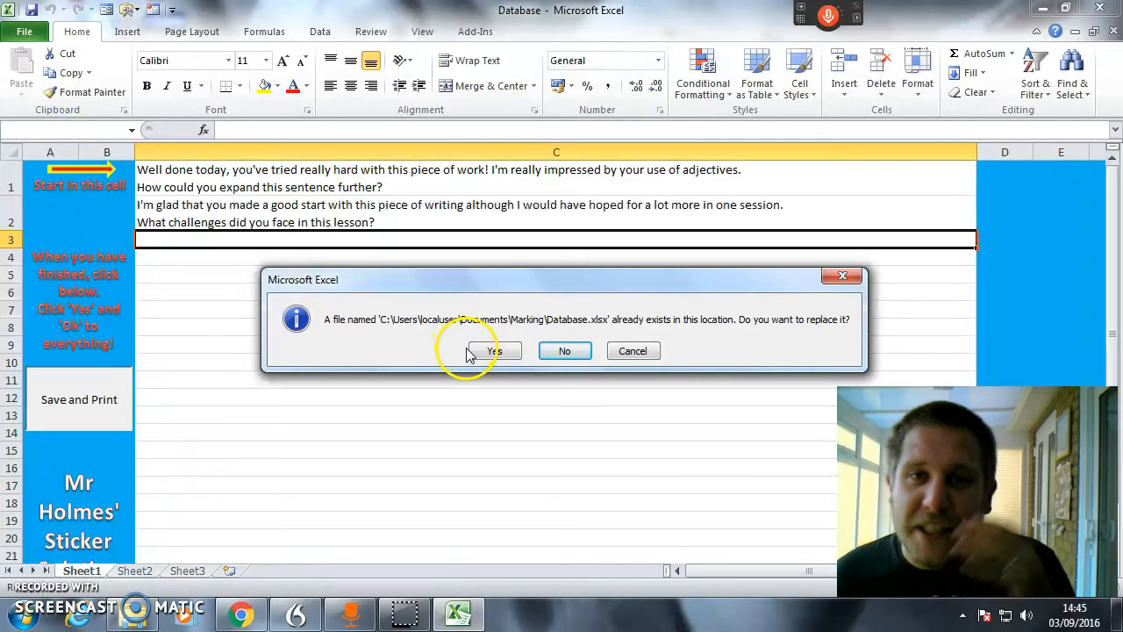
left_click(495, 352)
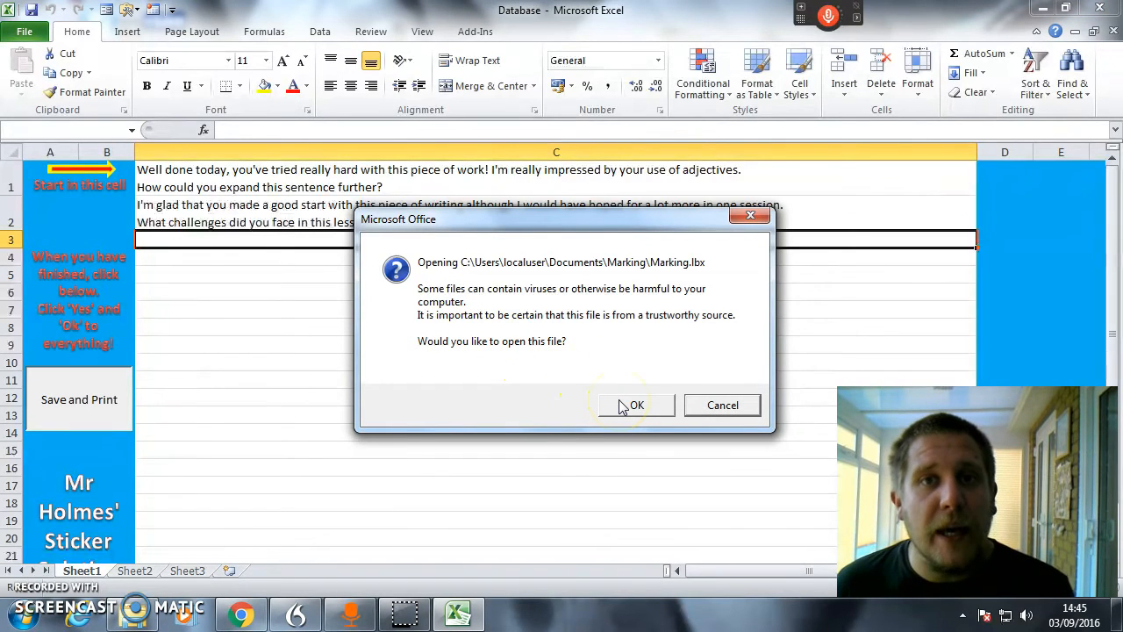
left_click(620, 406)
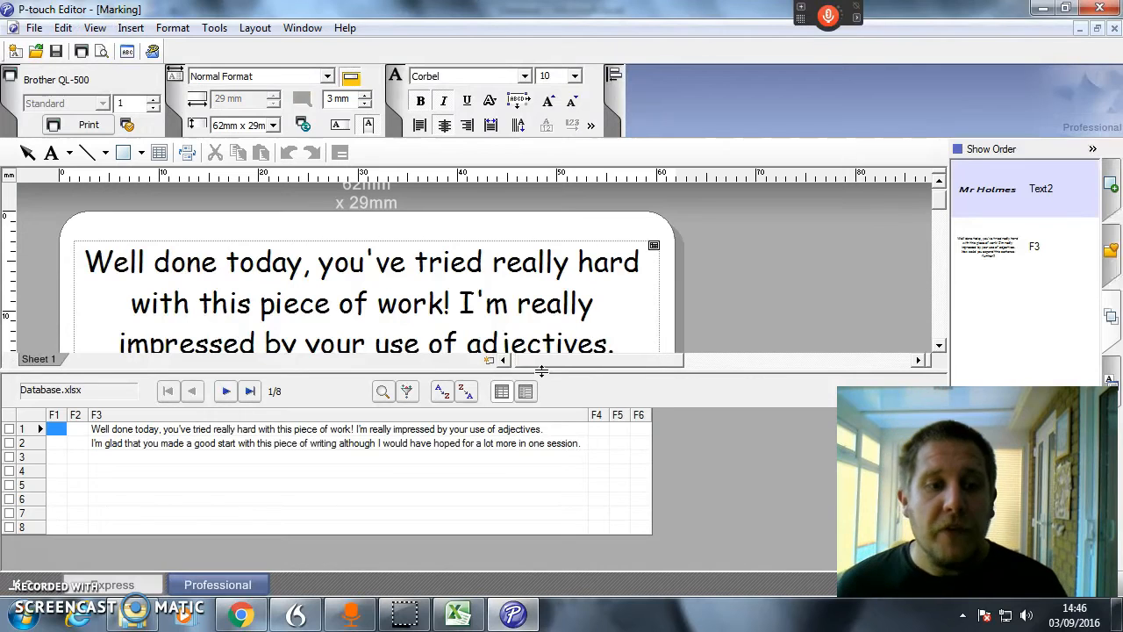
Examine the first sticker's label layout down to its signature and the two comment records in the linked database.
left_click_drag(615, 373, 616, 410)
left_click_drag(934, 205, 936, 218)
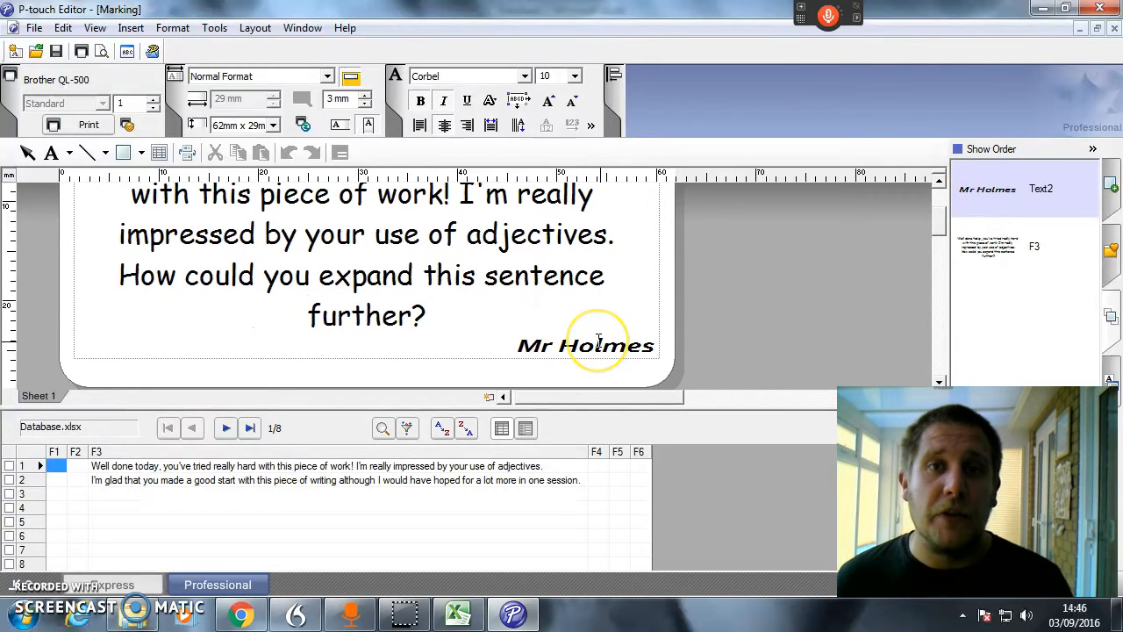
left_click(272, 465)
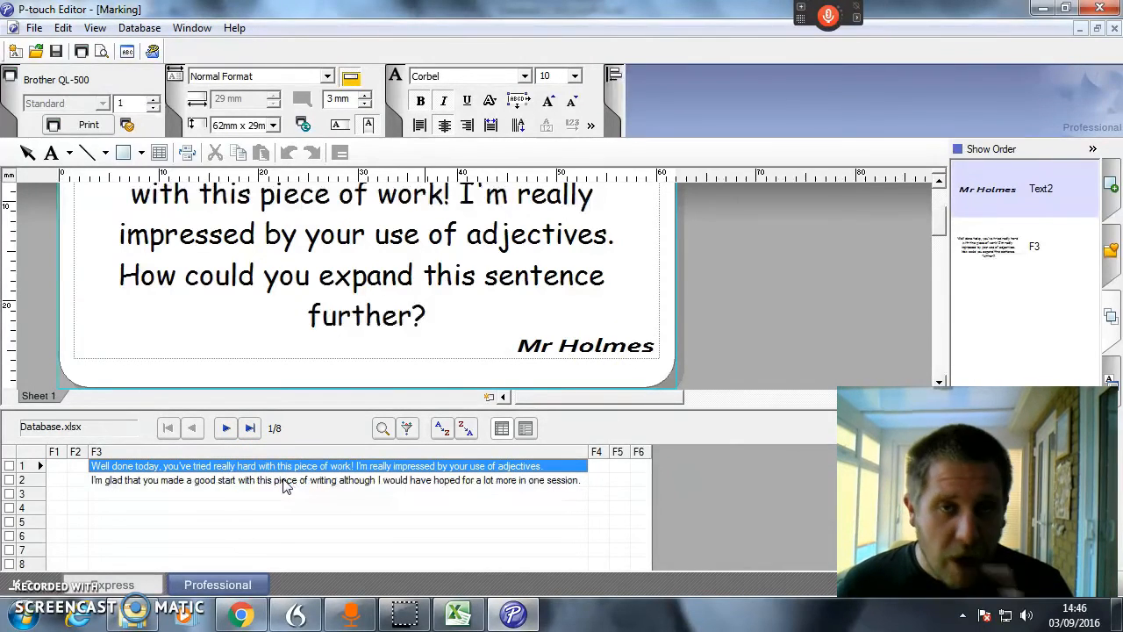
left_click(284, 483)
left_click(284, 466)
left_click(290, 479)
left_click(292, 466)
left_click(292, 480)
left_click(297, 466)
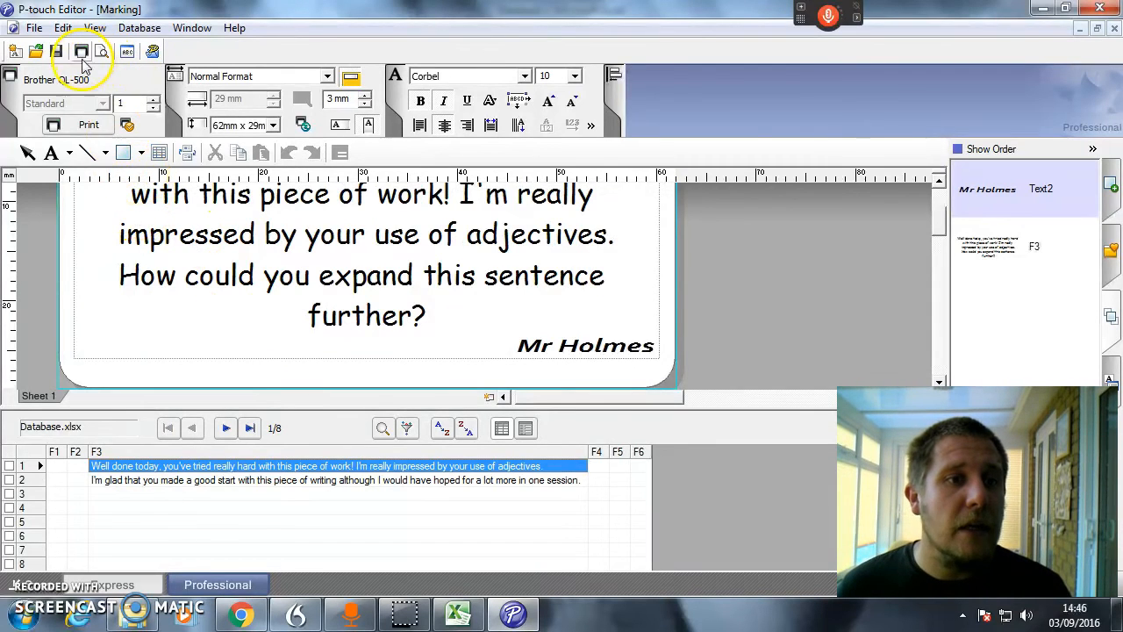
Print the stickers for all records on the Brother QL-500.
left_click(127, 125)
left_click(397, 369)
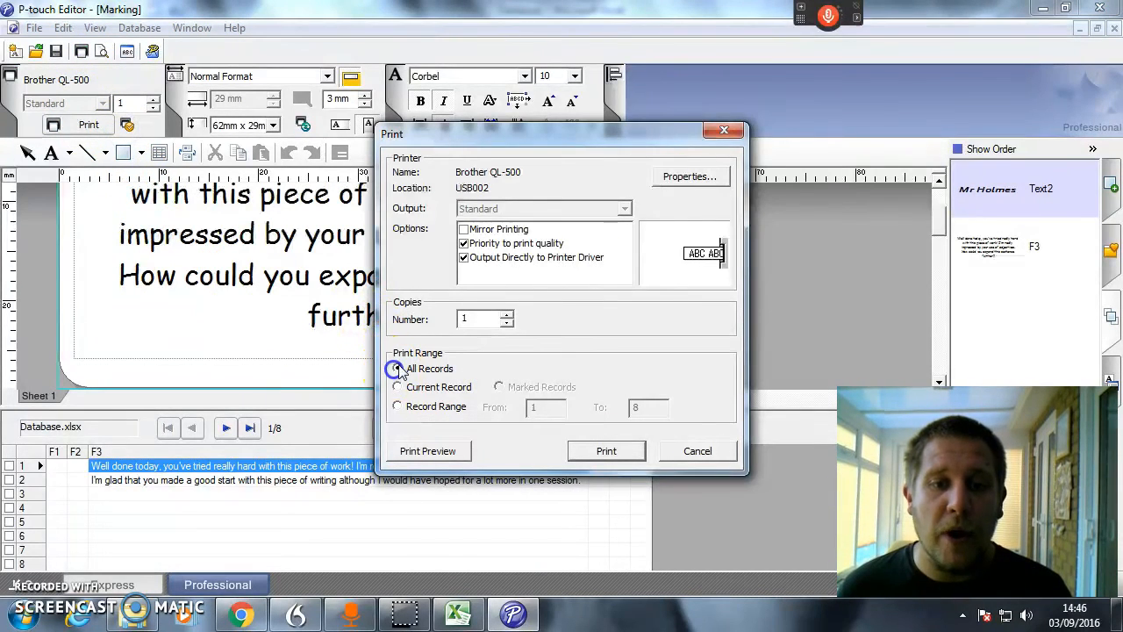
left_click(609, 451)
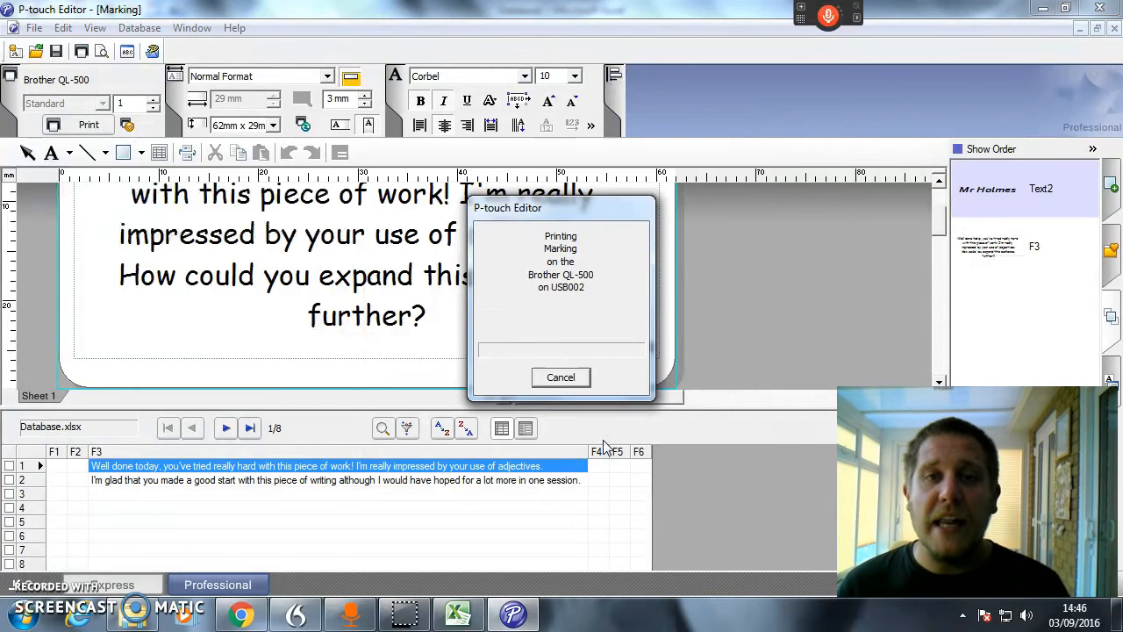